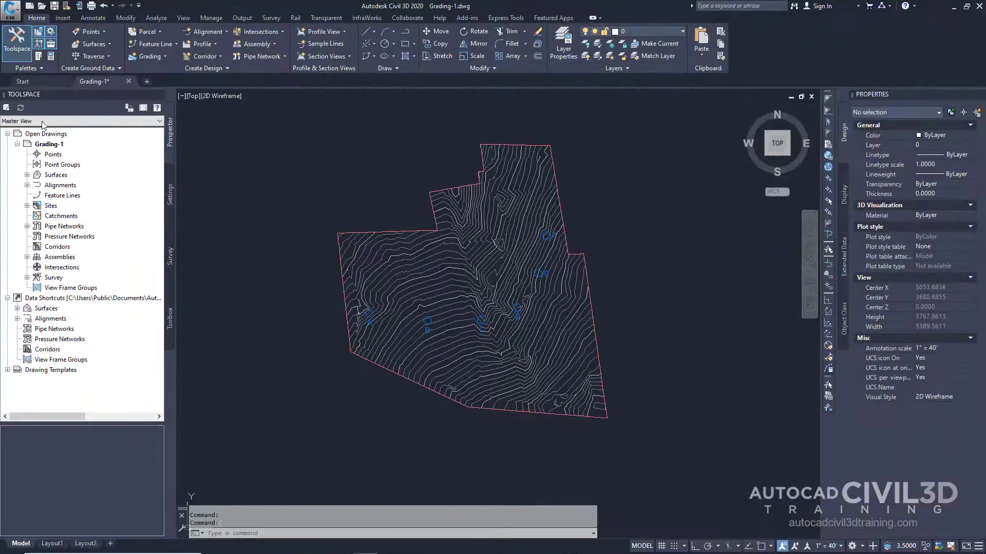
Step: In the Toolspace Settings tree, create a new style under Grading > Grading Styles
{"action": "left_click", "coordinate": [170, 201]}
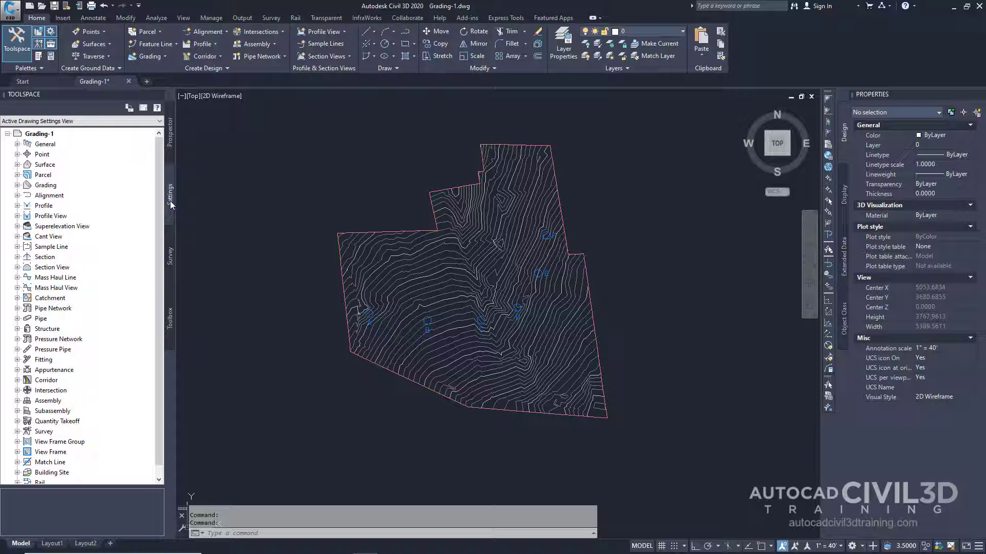
{"action": "left_click", "coordinate": [17, 185]}
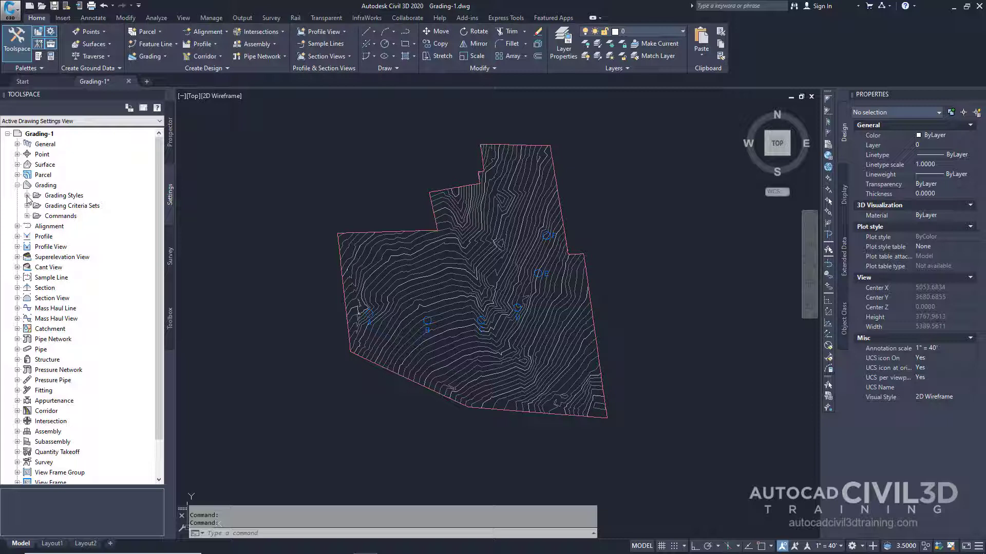
{"action": "left_click", "coordinate": [27, 196]}
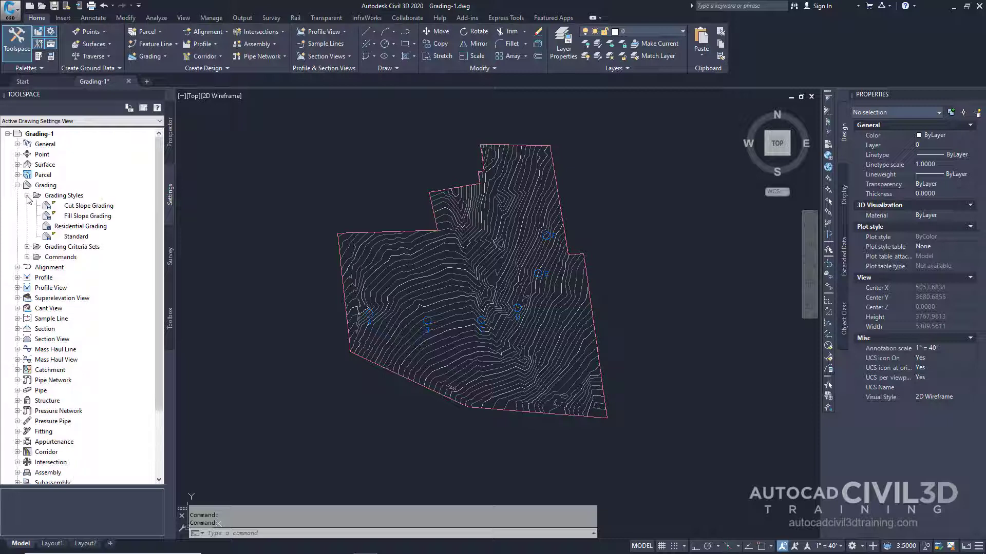
{"action": "left_click", "coordinate": [72, 196]}
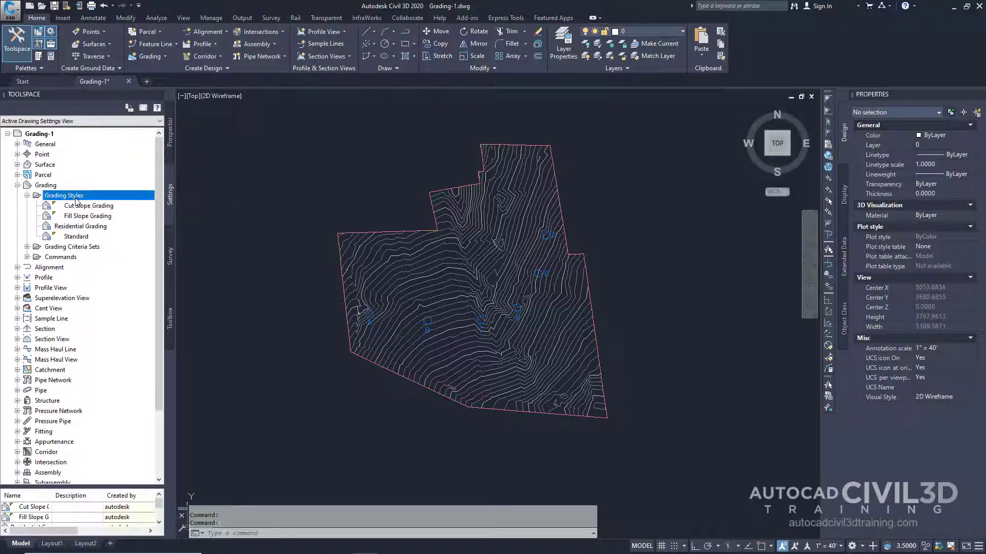
{"action": "right_click", "coordinate": [76, 201]}
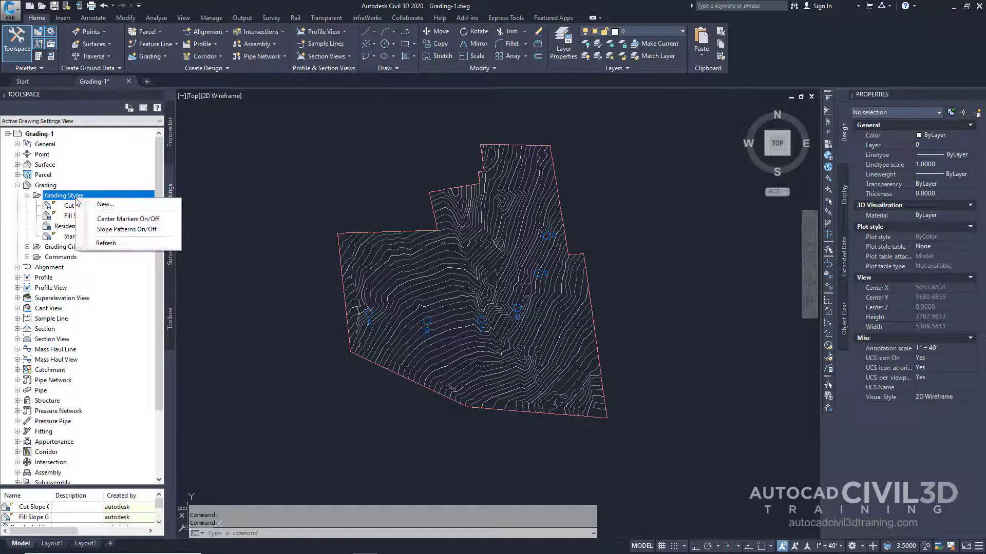
{"action": "left_click", "coordinate": [102, 207]}
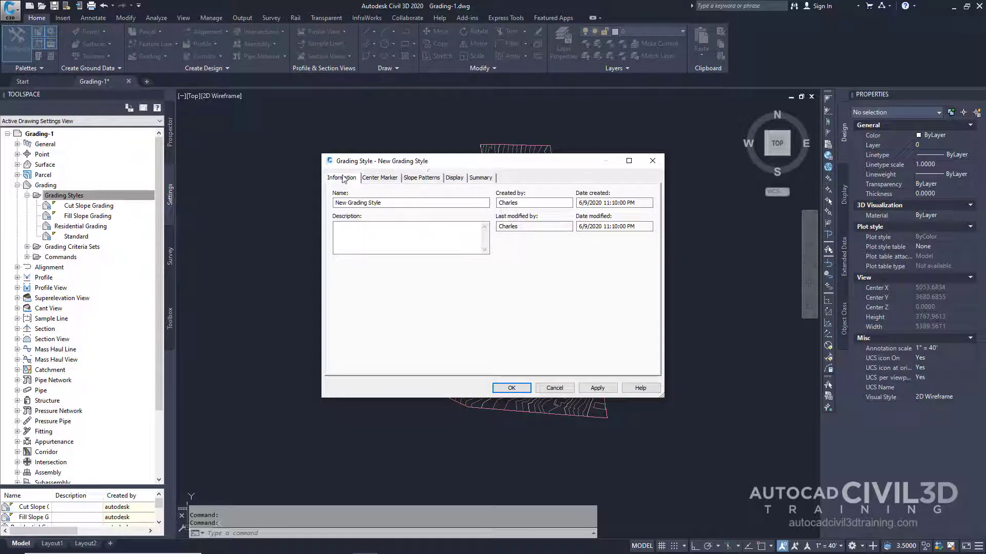
Step: Replace the default name 'New Grading Style' with 'Ditch'
{"action": "left_click_drag", "start_coordinate": [386, 202], "coordinate": [334, 203]}
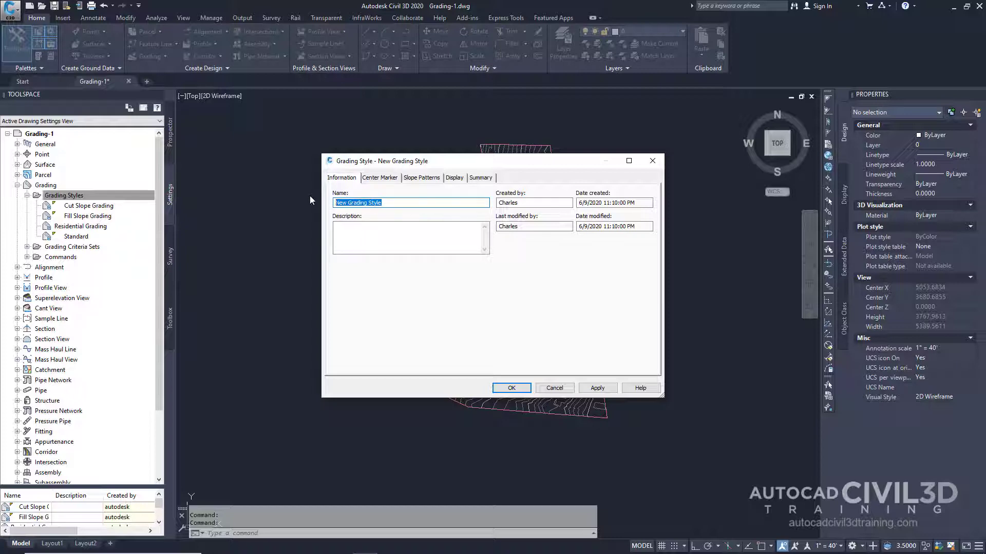
{"action": "type", "text": "Ditch"}
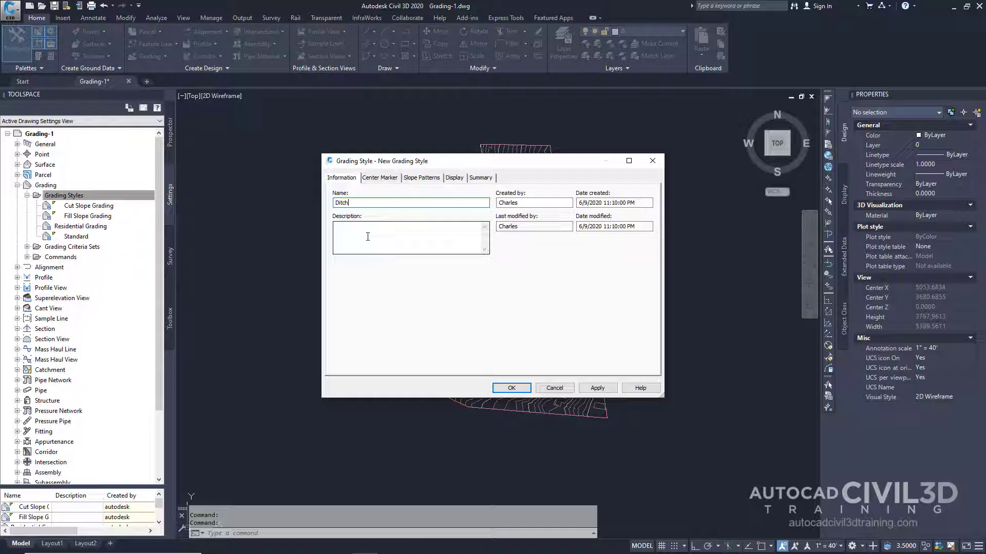
Step: Set the Daylight Line component color to red on the Display tab
{"action": "left_click", "coordinate": [455, 178]}
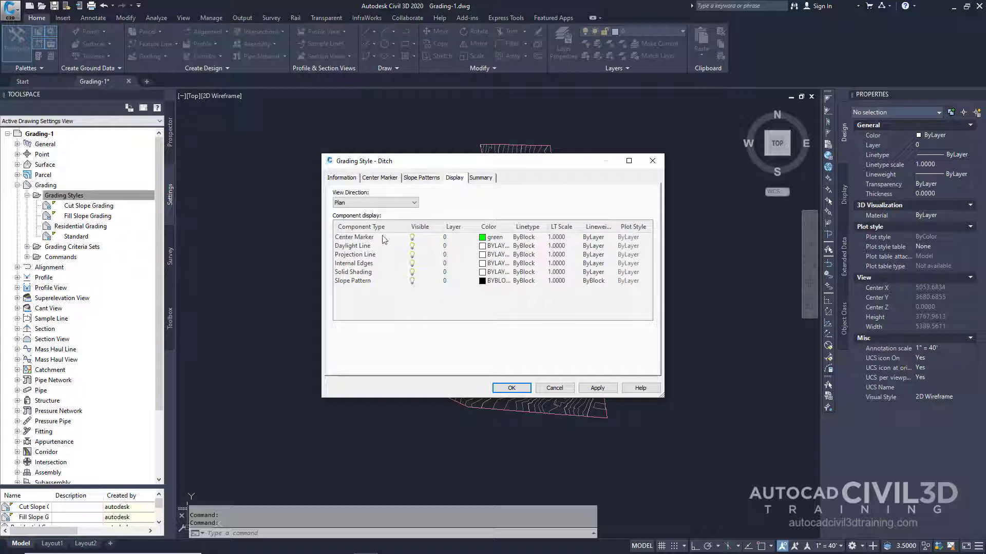
{"action": "left_click", "coordinate": [364, 248]}
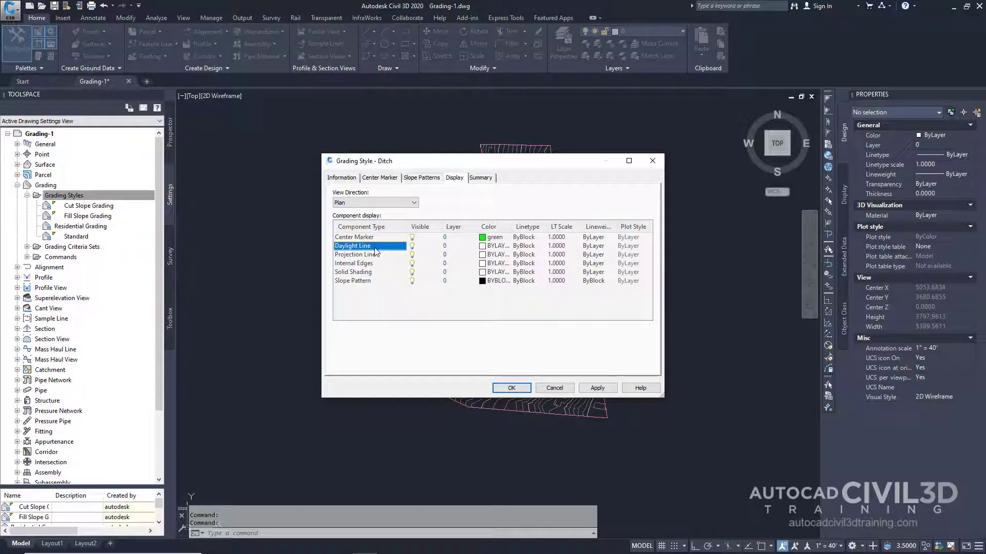
{"action": "left_click", "coordinate": [483, 247]}
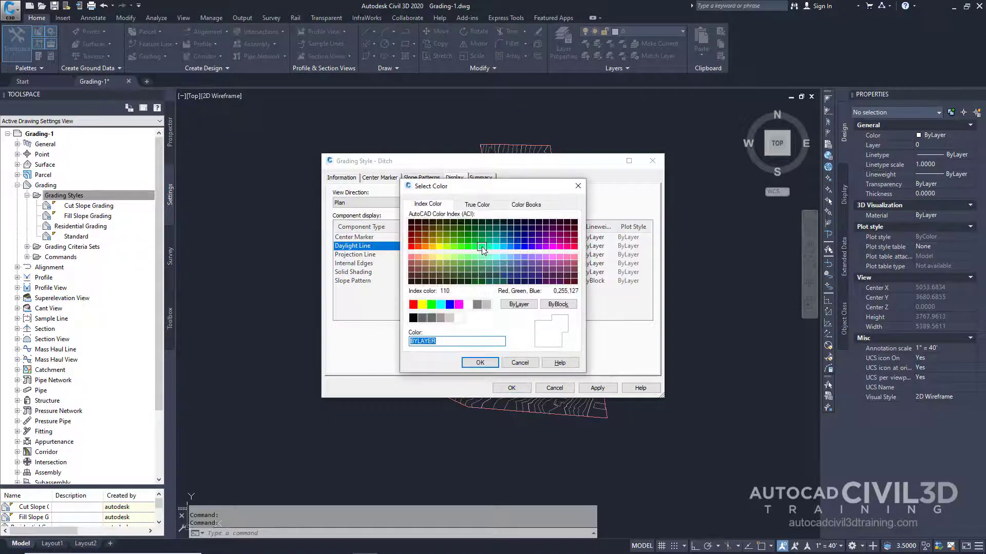
{"action": "left_click", "coordinate": [413, 306]}
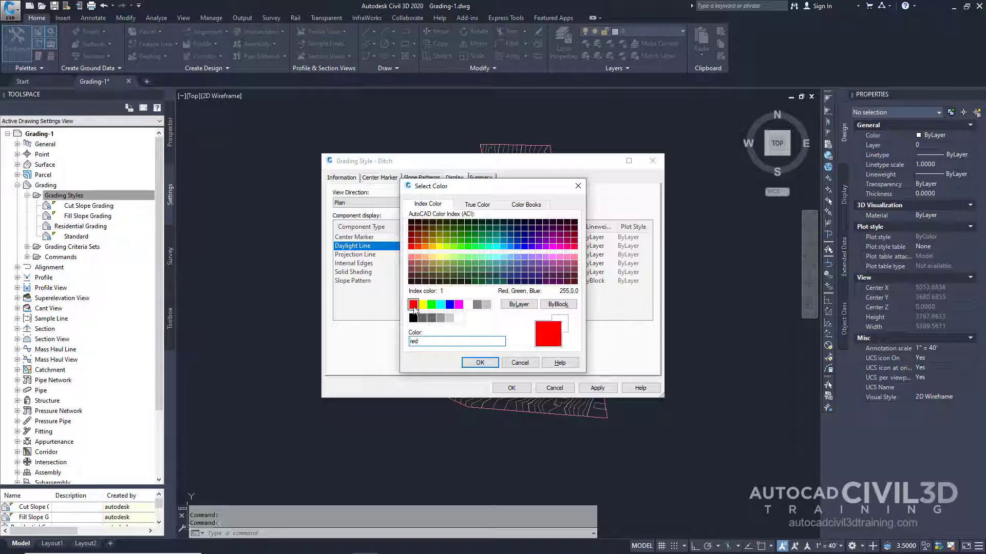
{"action": "left_click", "coordinate": [478, 363]}
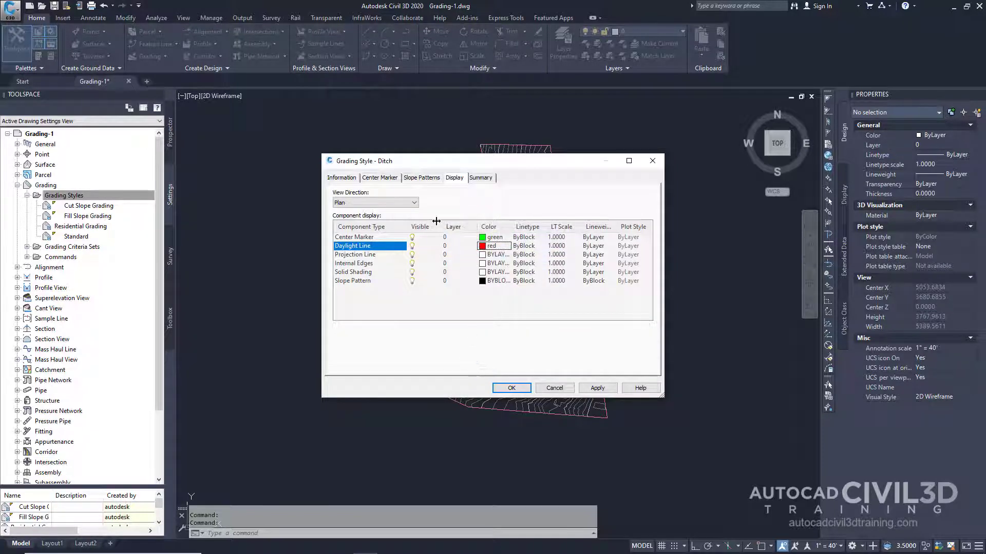
Step: Enable the Slope pattern option using the Basic pattern and open its edit options
{"action": "left_click", "coordinate": [422, 178]}
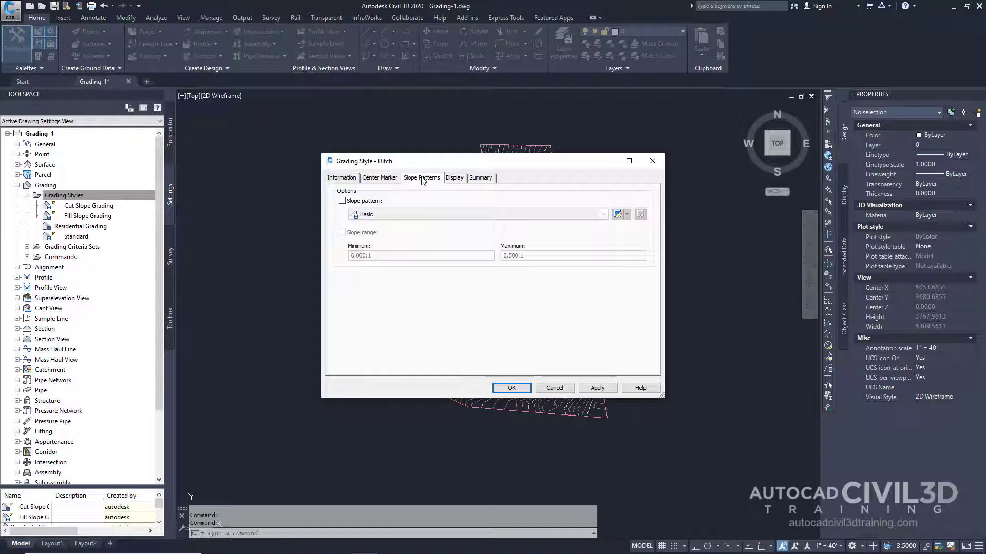
{"action": "left_click", "coordinate": [342, 201]}
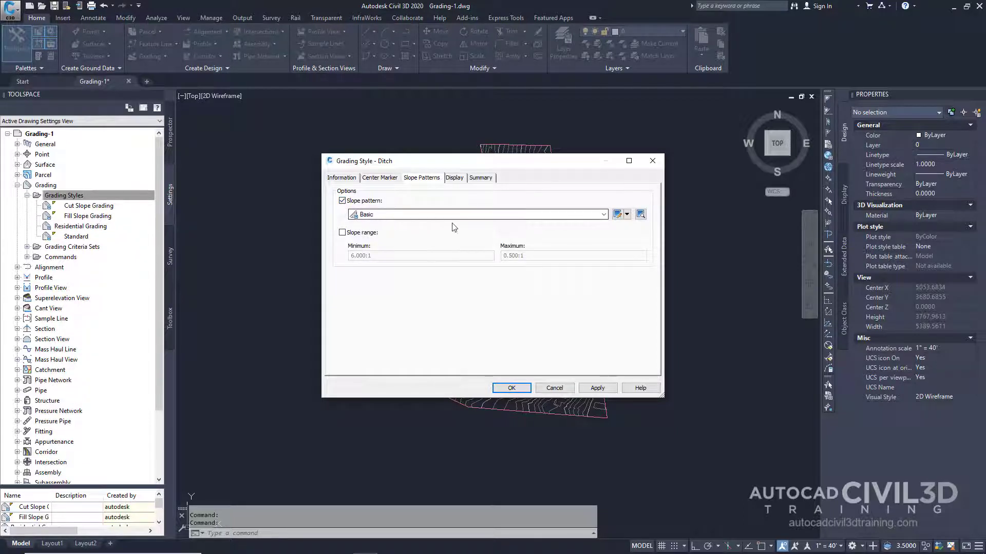
{"action": "left_click", "coordinate": [627, 214]}
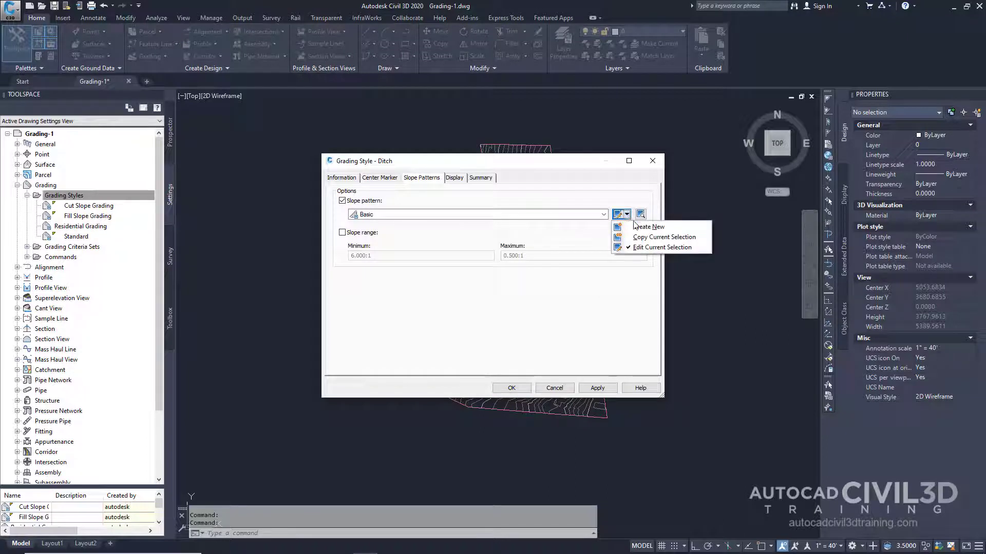
Step: Copy the Basic slope pattern style and name the copy 'Ditch Slope'
{"action": "left_click", "coordinate": [682, 241]}
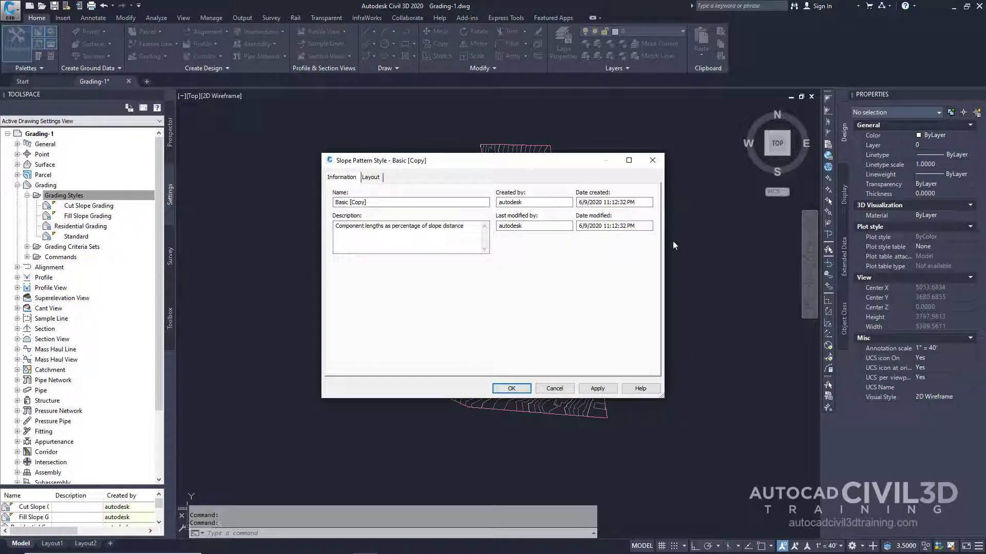
{"action": "left_click_drag", "start_coordinate": [367, 202], "coordinate": [316, 207]}
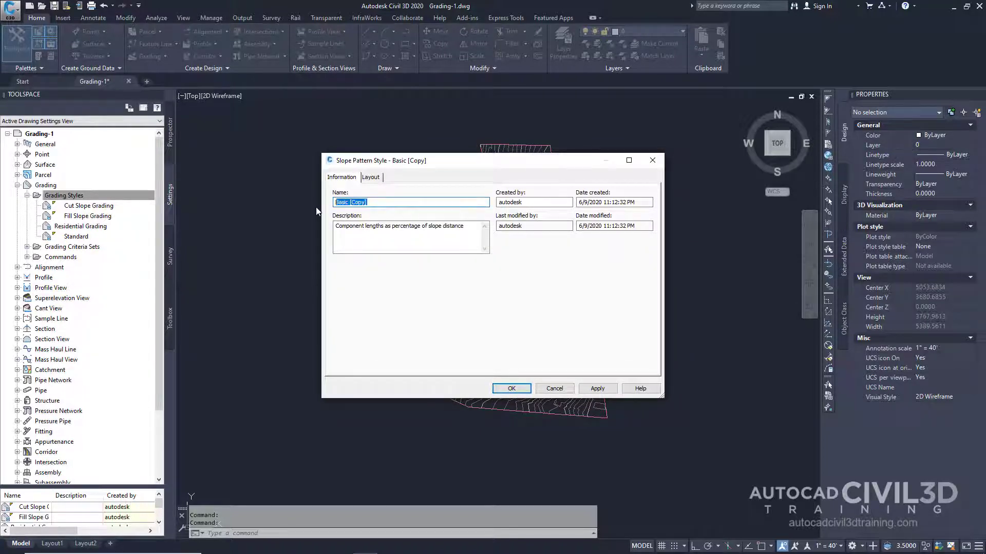
{"action": "type", "text": "Ditch Slope"}
Step: Select Component 2 on the Ditch Slope pattern's Layout tab
{"action": "left_click", "coordinate": [374, 179]}
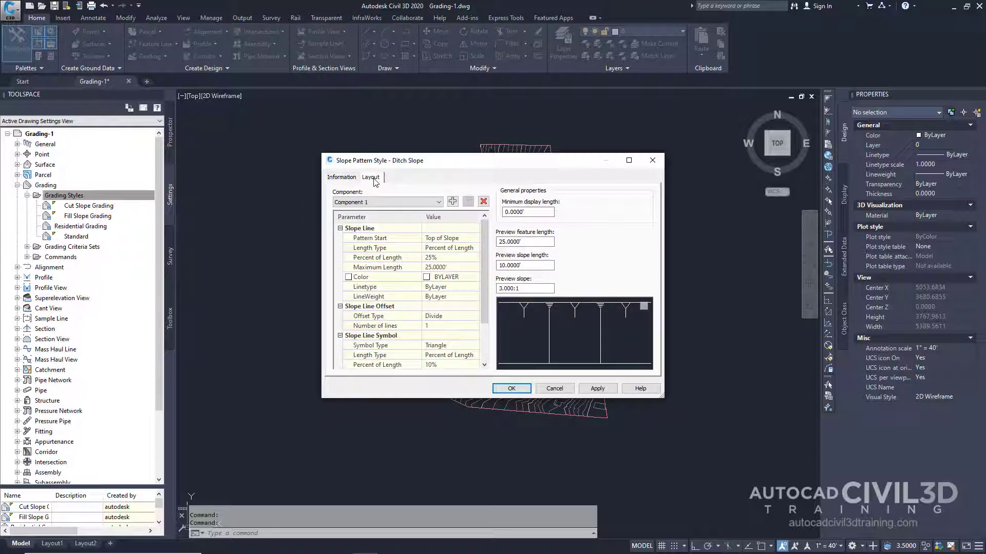
{"action": "left_click", "coordinate": [399, 201]}
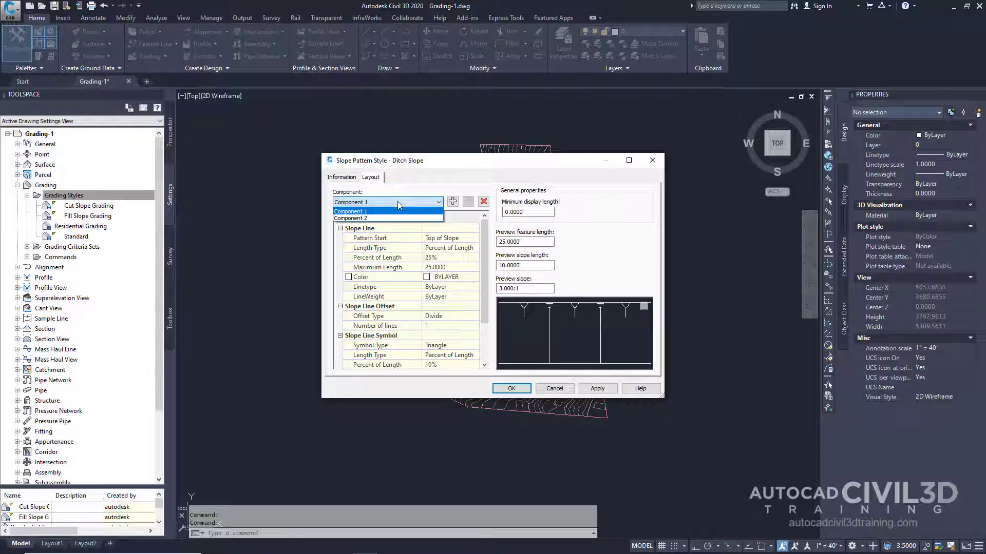
{"action": "left_click", "coordinate": [384, 219]}
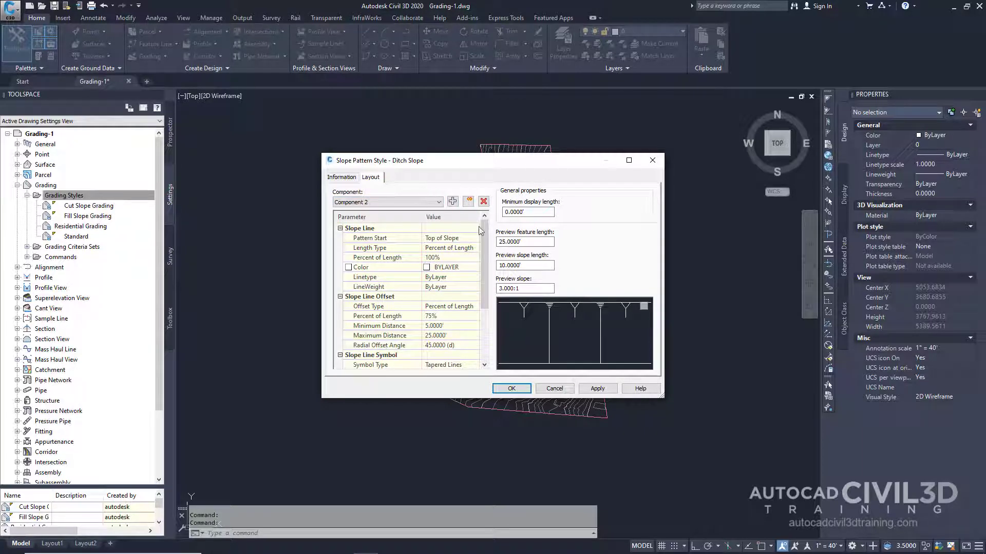
{"action": "left_click_drag", "start_coordinate": [485, 248], "coordinate": [484, 306]}
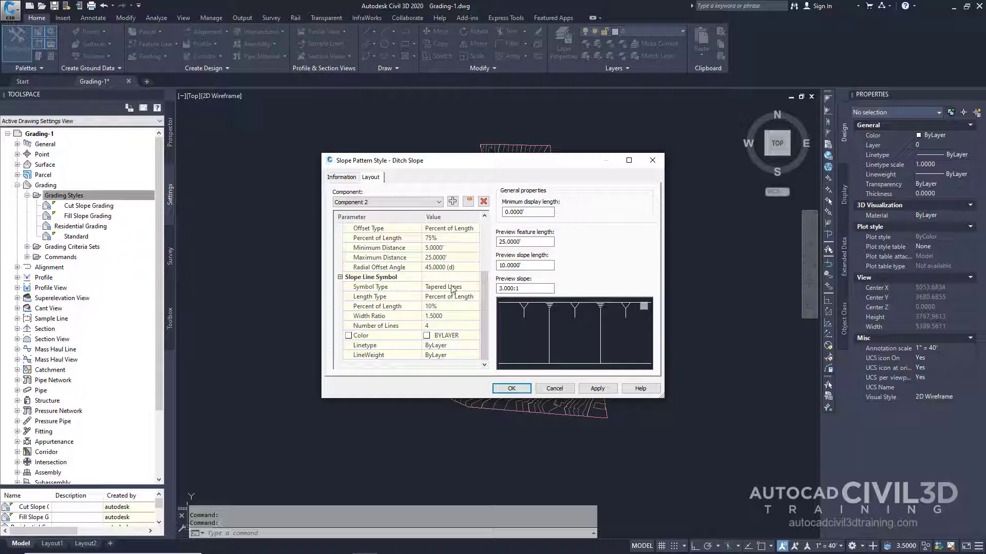
Step: Set Component 2's slope line Symbol Type to None and save the pattern
{"action": "left_click", "coordinate": [468, 290]}
{"action": "left_click", "coordinate": [476, 286]}
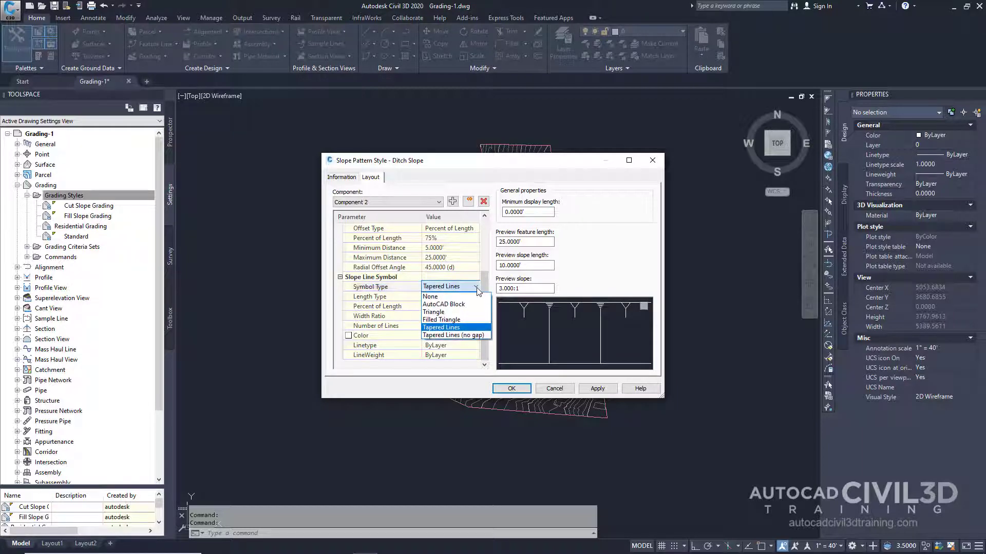
{"action": "left_click", "coordinate": [454, 297]}
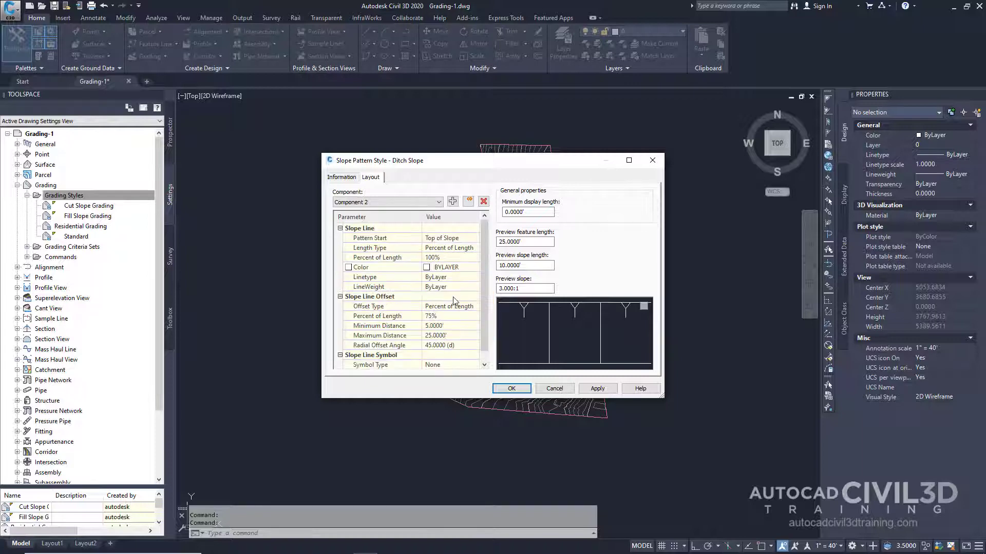
{"action": "left_click", "coordinate": [512, 388]}
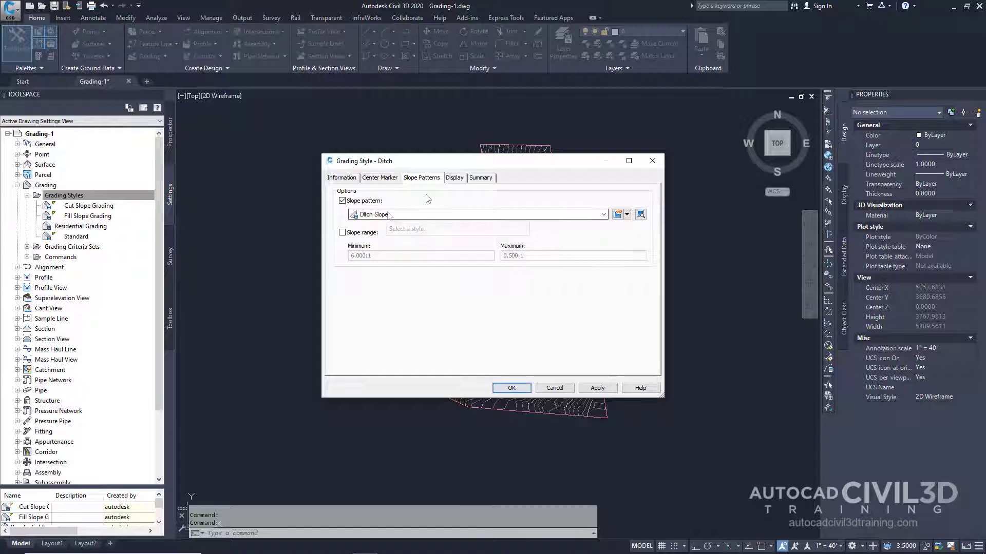
Step: Review Information, Marker and Slope Pattern Style in the Summary, then save the Ditch style
{"action": "left_click", "coordinate": [484, 179]}
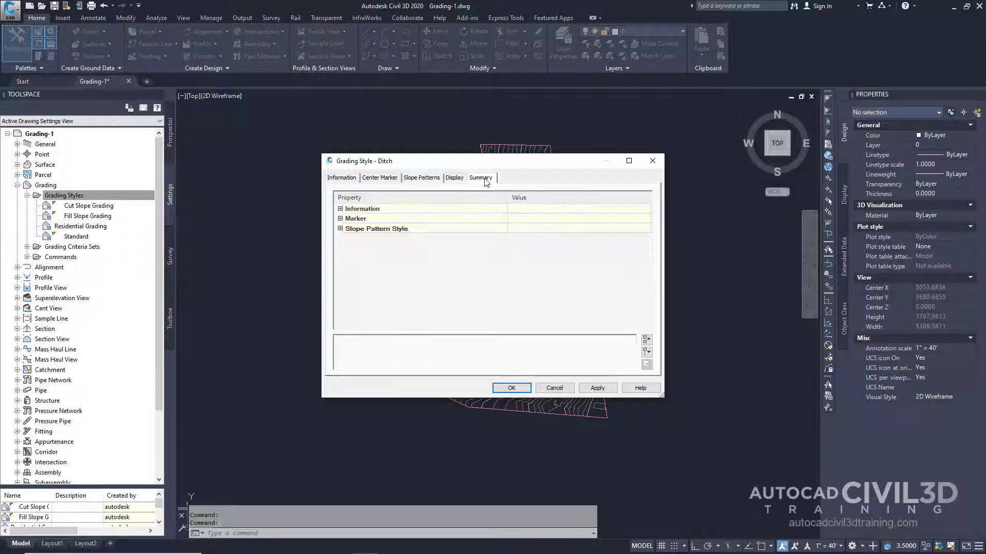
{"action": "left_click", "coordinate": [340, 209]}
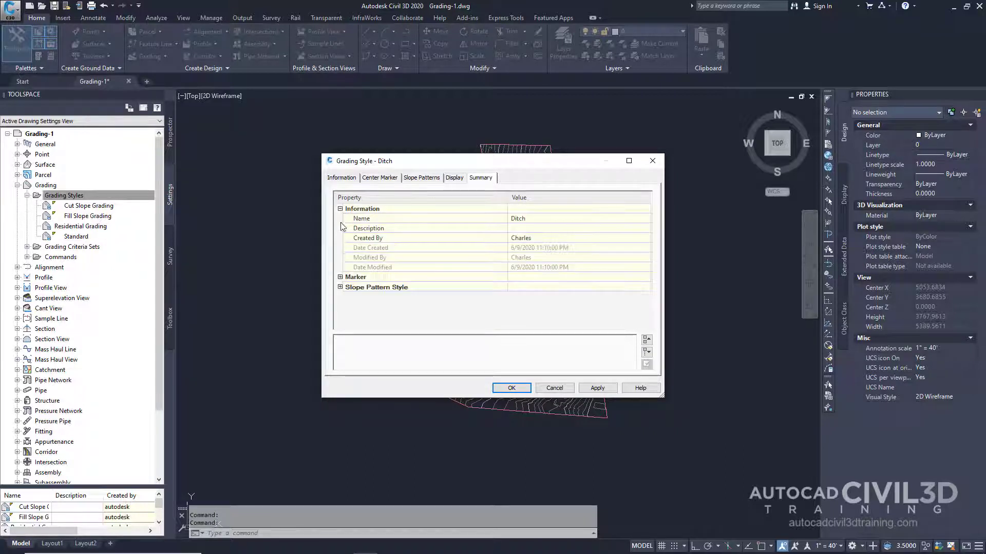
{"action": "left_click", "coordinate": [340, 277]}
{"action": "scroll", "coordinate": [339, 315], "scroll_direction": "down", "scroll_amount": 1}
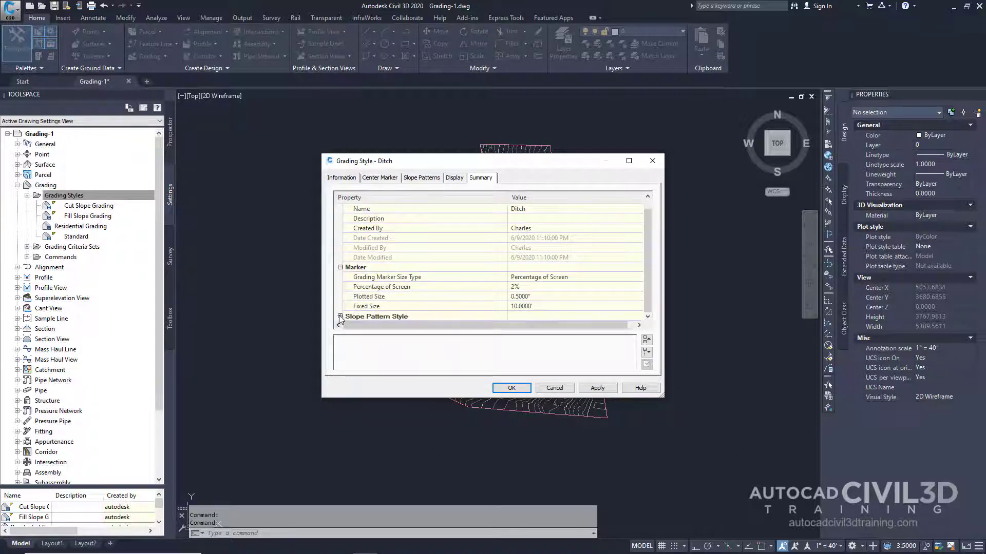
{"action": "left_click", "coordinate": [340, 316]}
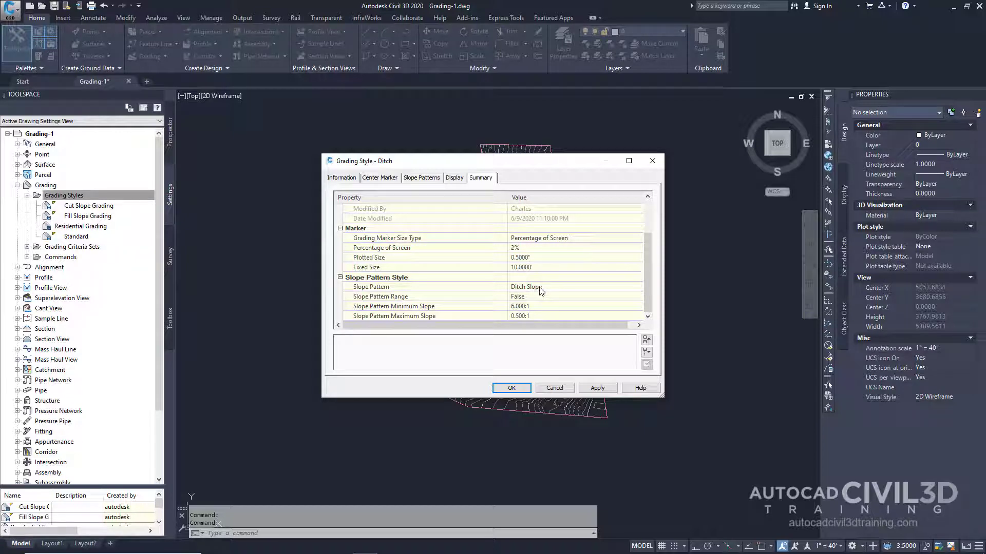
{"action": "left_click", "coordinate": [515, 390]}
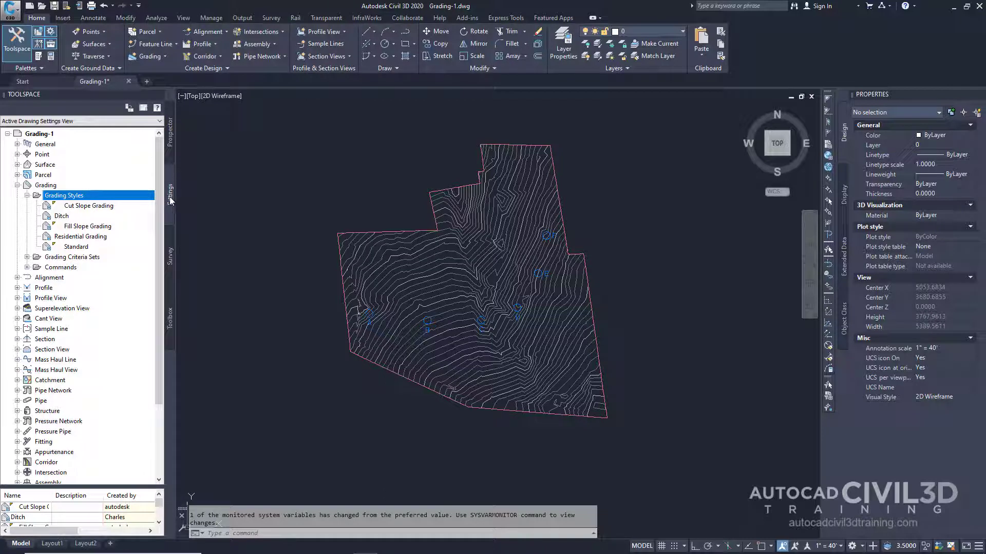
Step: Expand General > Multipurpose Styles > Slope Pattern Styles to find Ditch Slope
{"action": "left_click", "coordinate": [17, 145]}
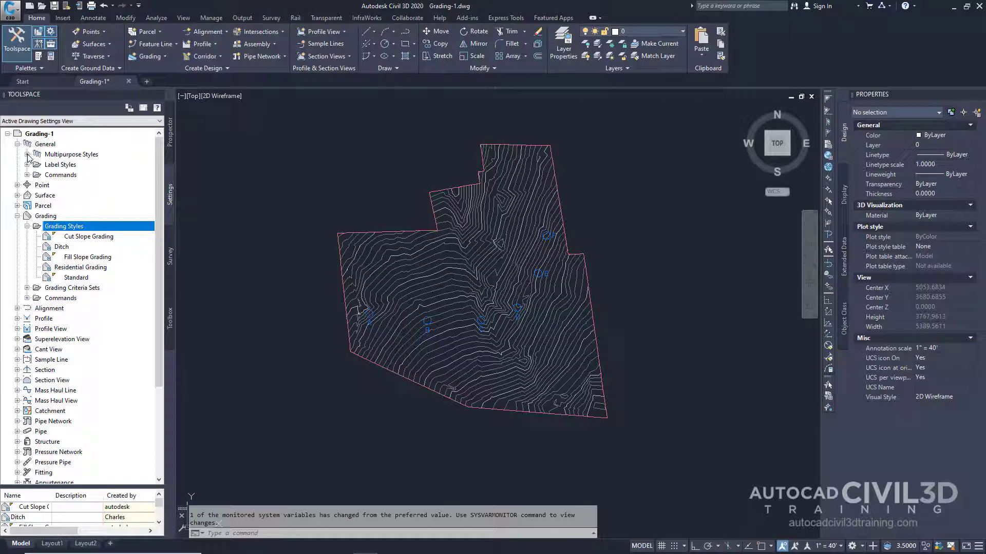
{"action": "left_click", "coordinate": [27, 154]}
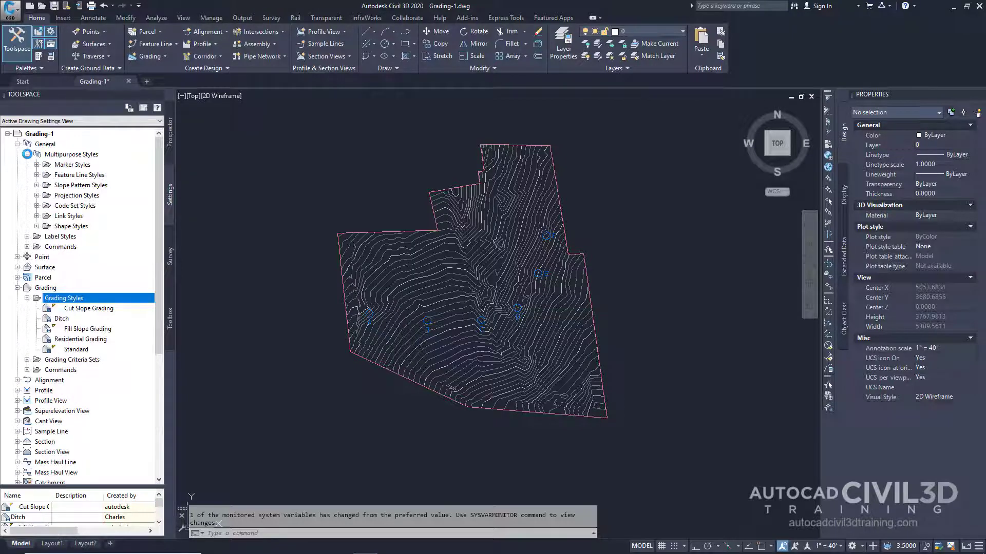
{"action": "left_click", "coordinate": [37, 185]}
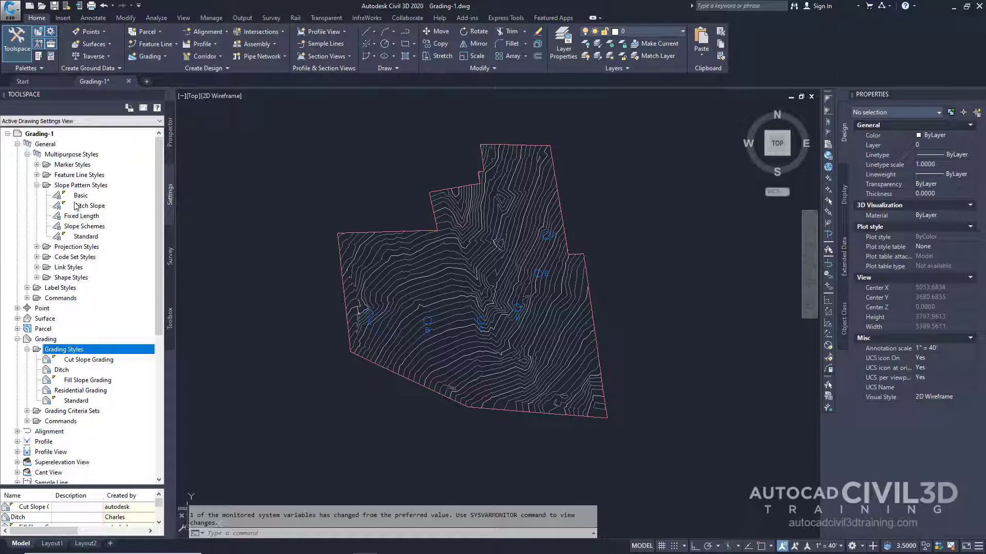
{"action": "mouse_move", "coordinate": [109, 206]}
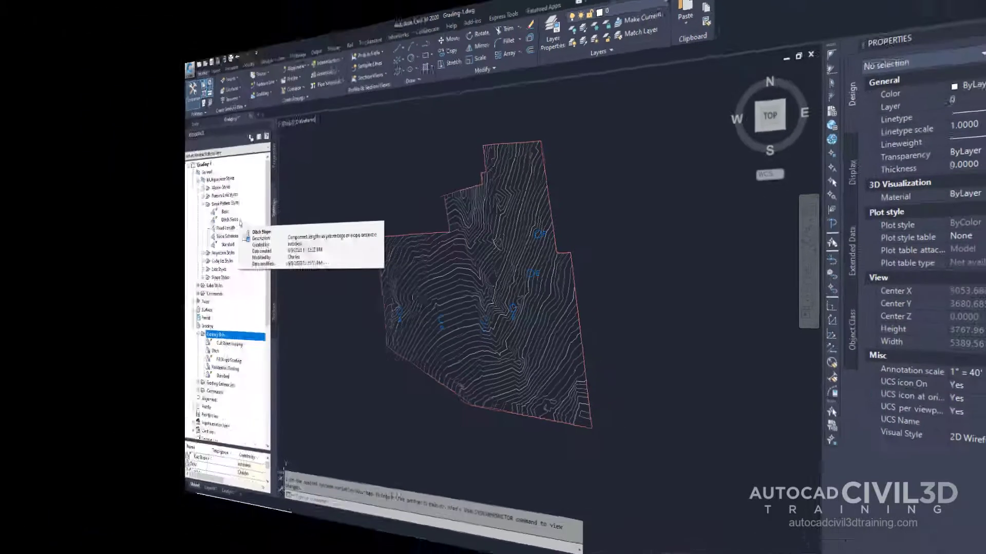